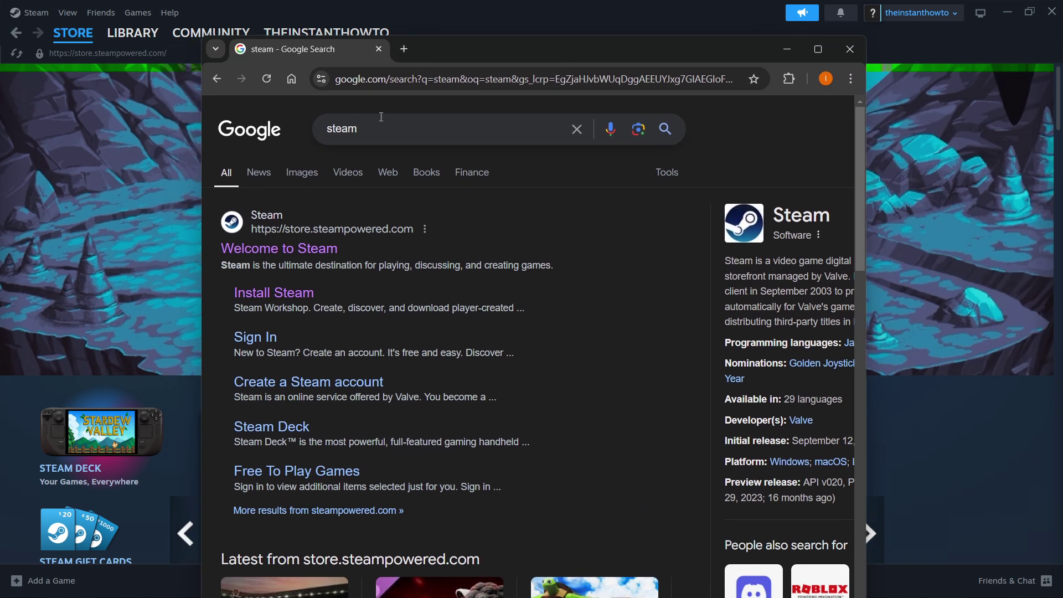
- Go from the 'Welcome to Steam' result to the install page and download SteamSetup (1).exe
drag(465, 53, 468, 47)
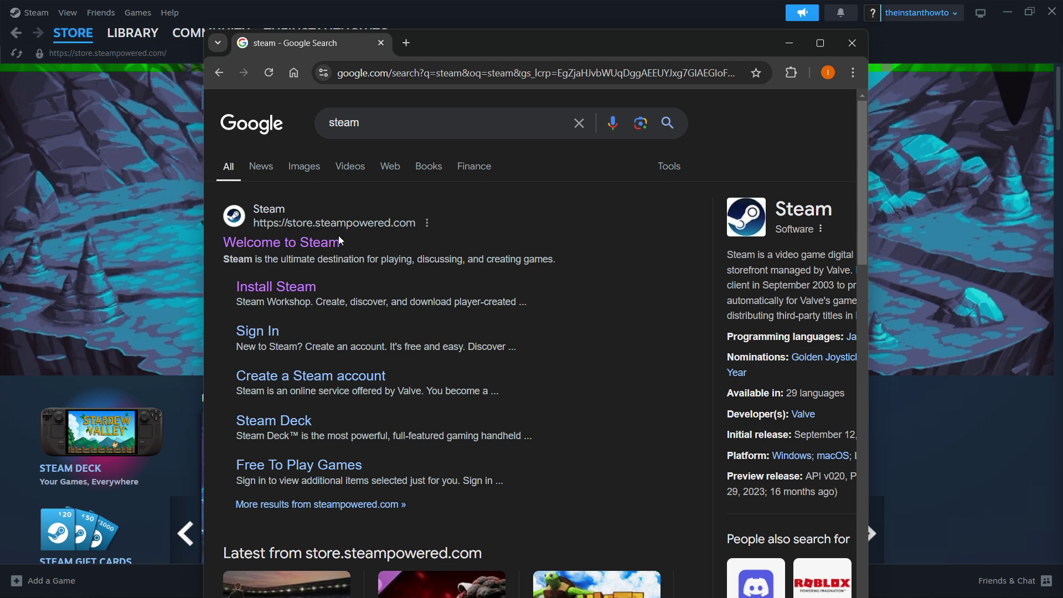
scroll(346, 249, down, 1)
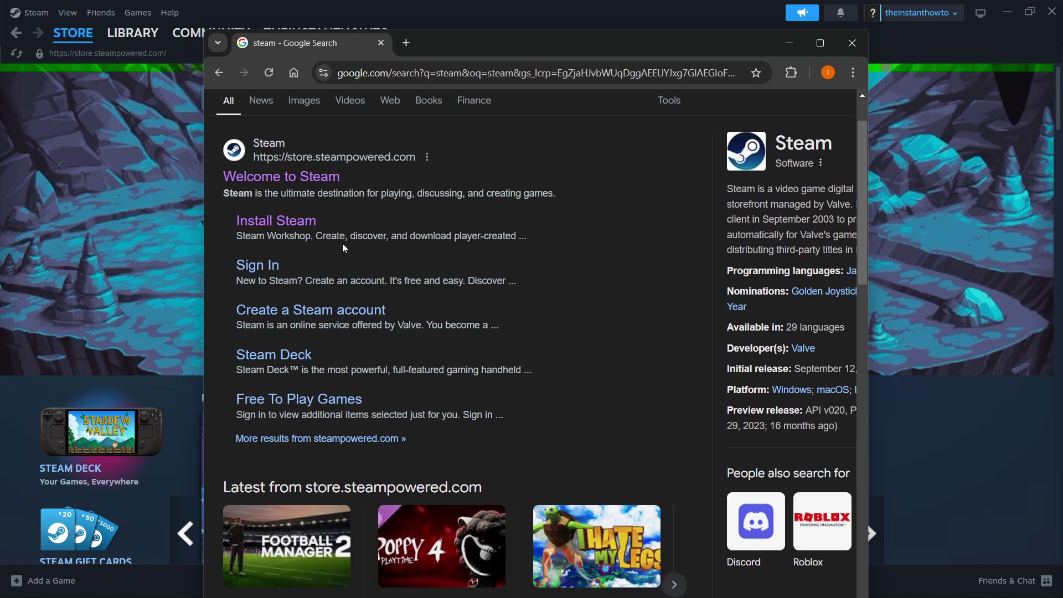
scroll(363, 256, up, 1)
click(304, 252)
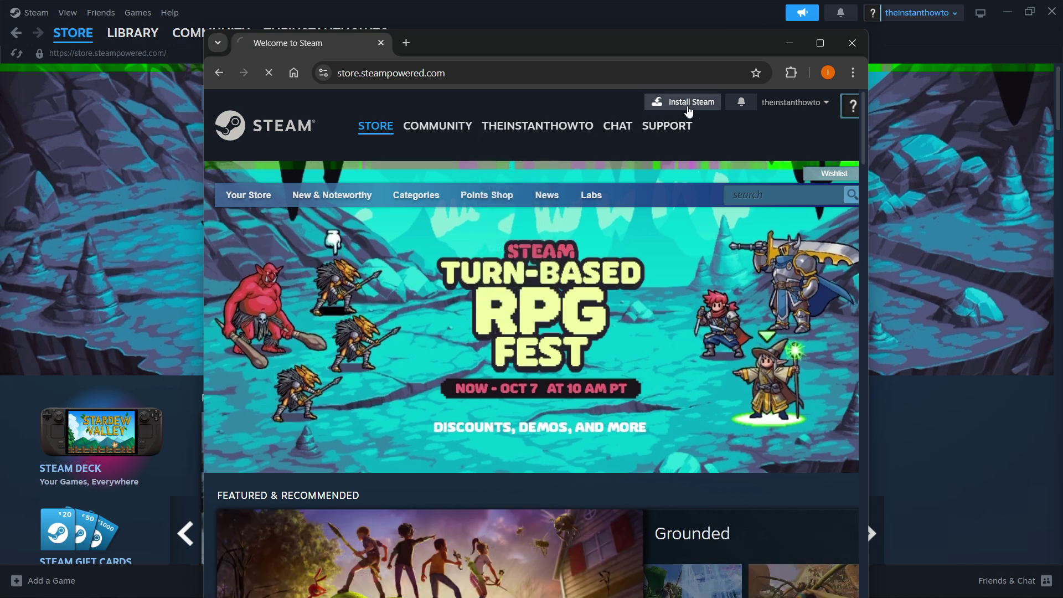
click(688, 112)
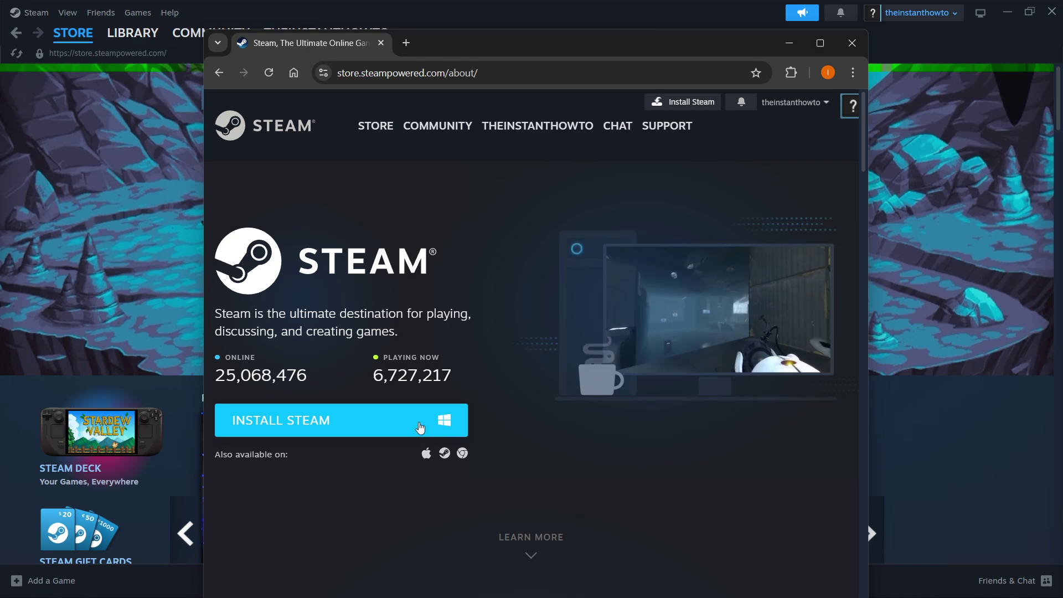
click(432, 432)
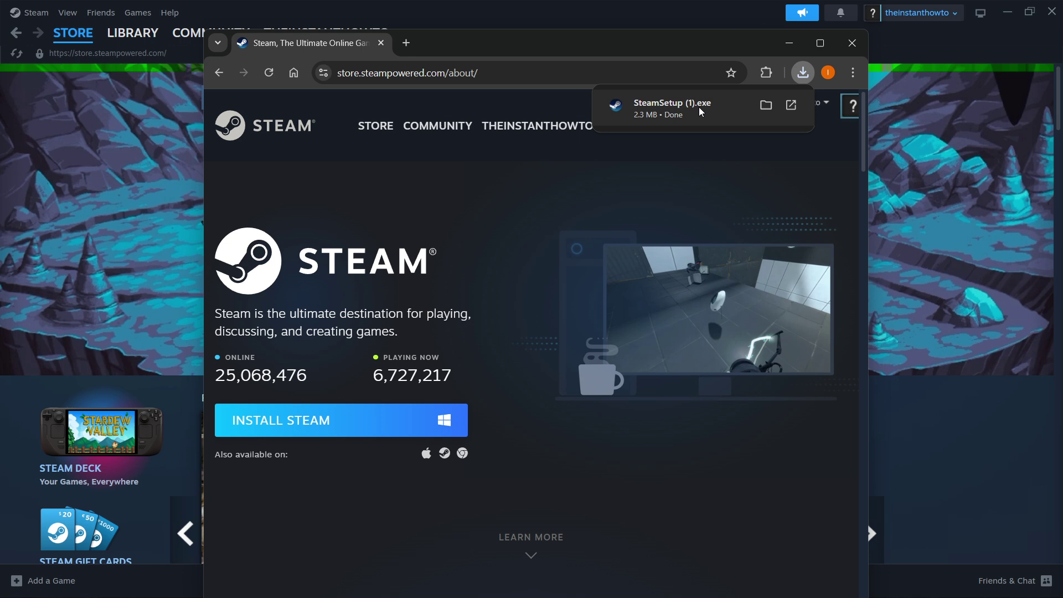
mouse_move(665, 108)
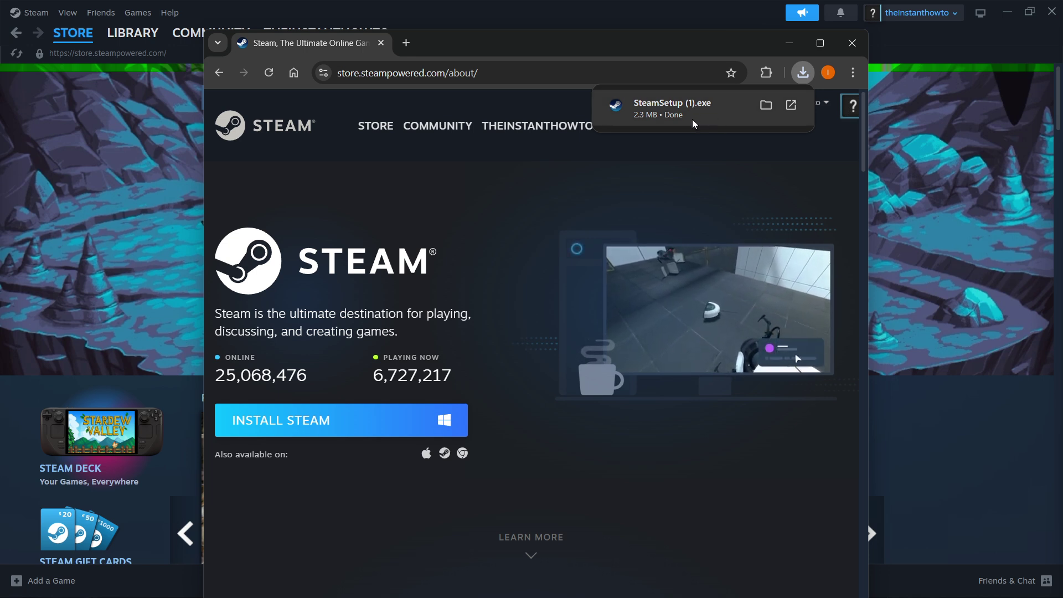
- Run SteamSetup (1).exe with English and the Program Files (x86) Steam folder, then close setup
click(696, 114)
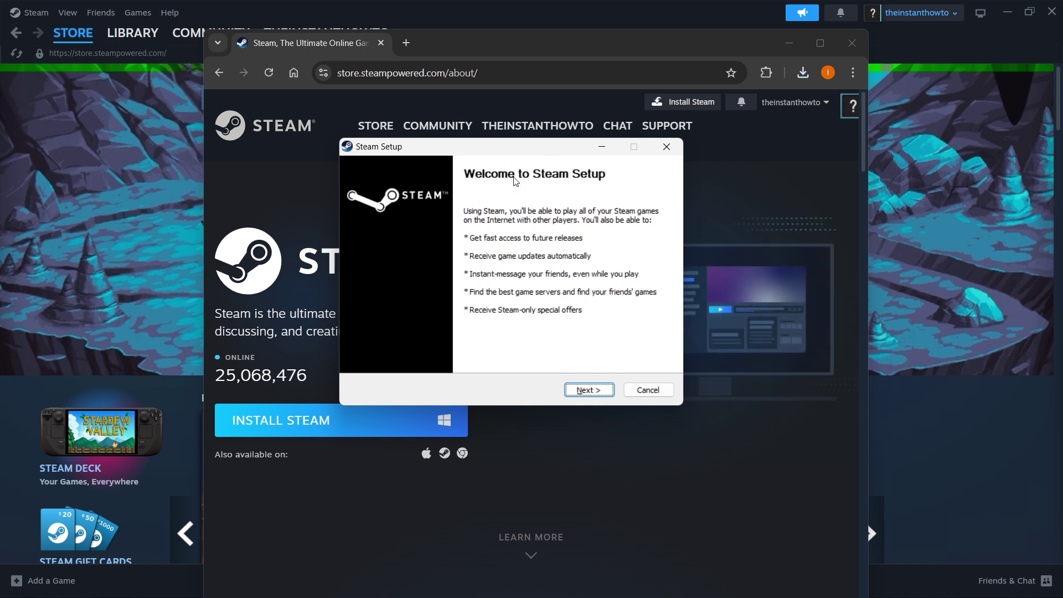
click(589, 390)
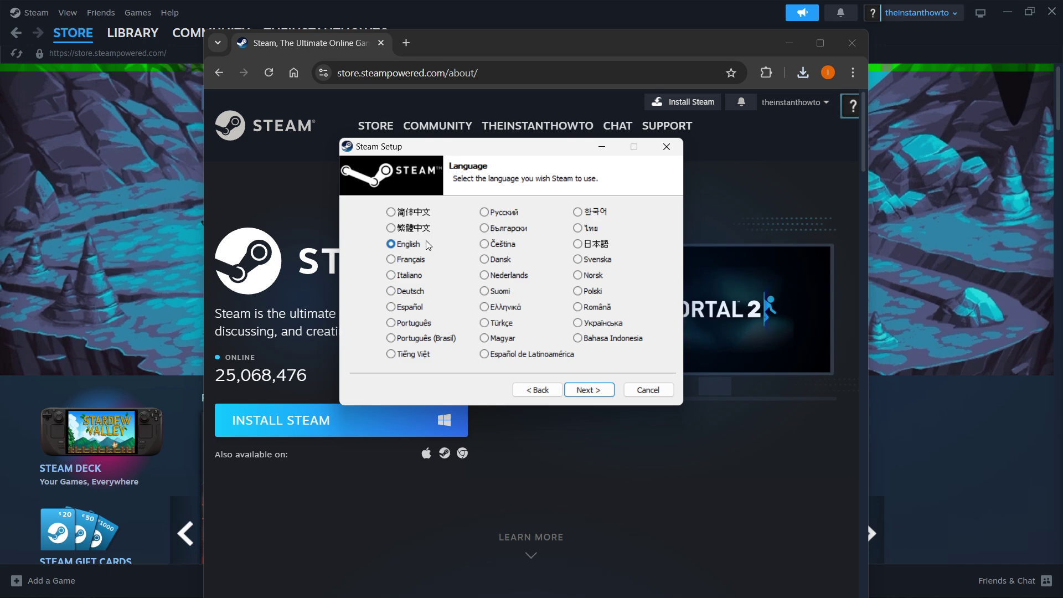
click(590, 390)
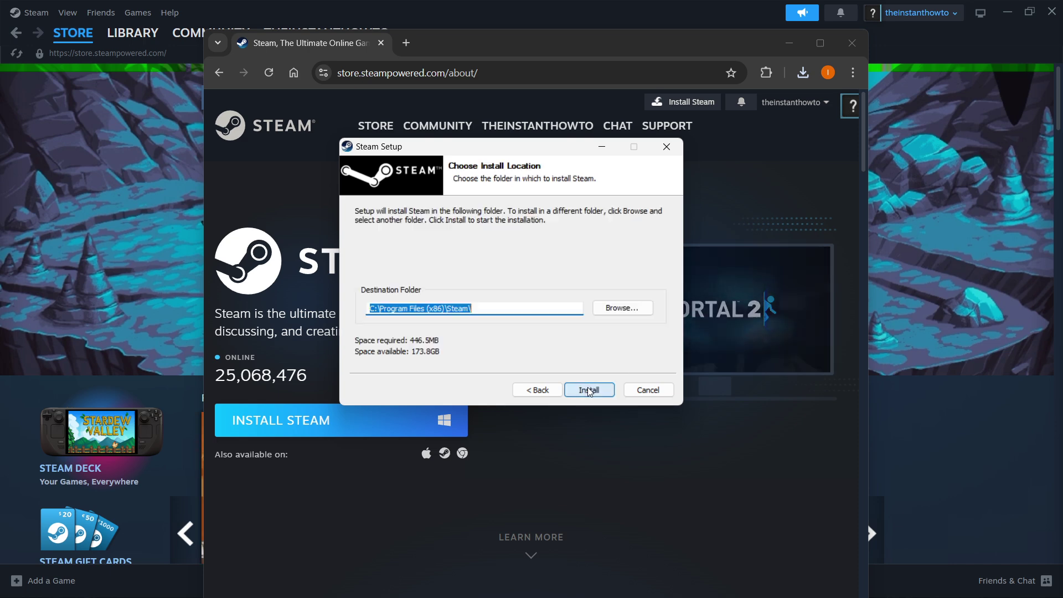
click(498, 307)
drag(515, 306, 373, 307)
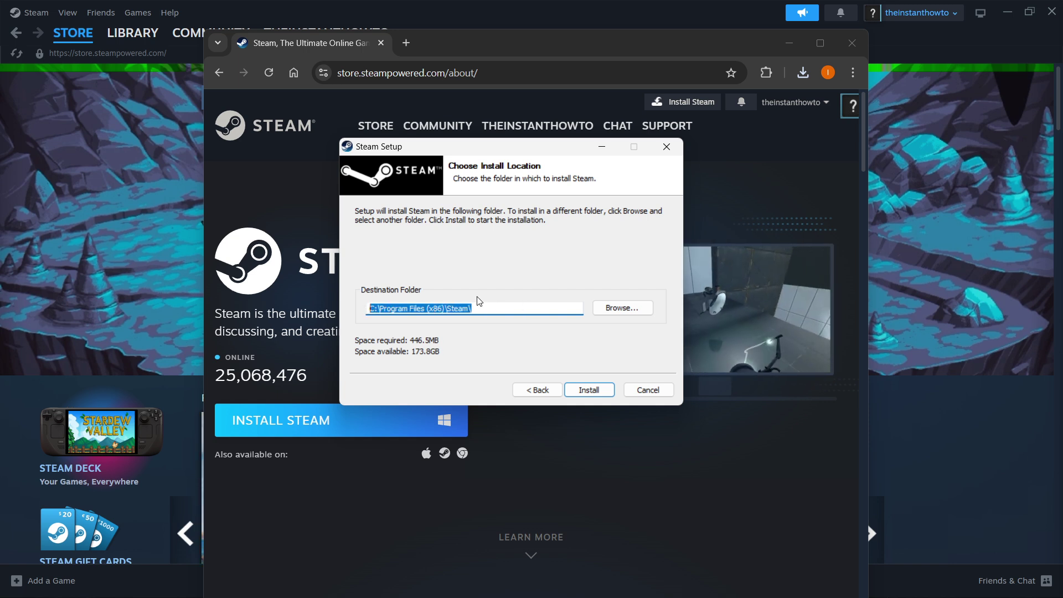
click(529, 305)
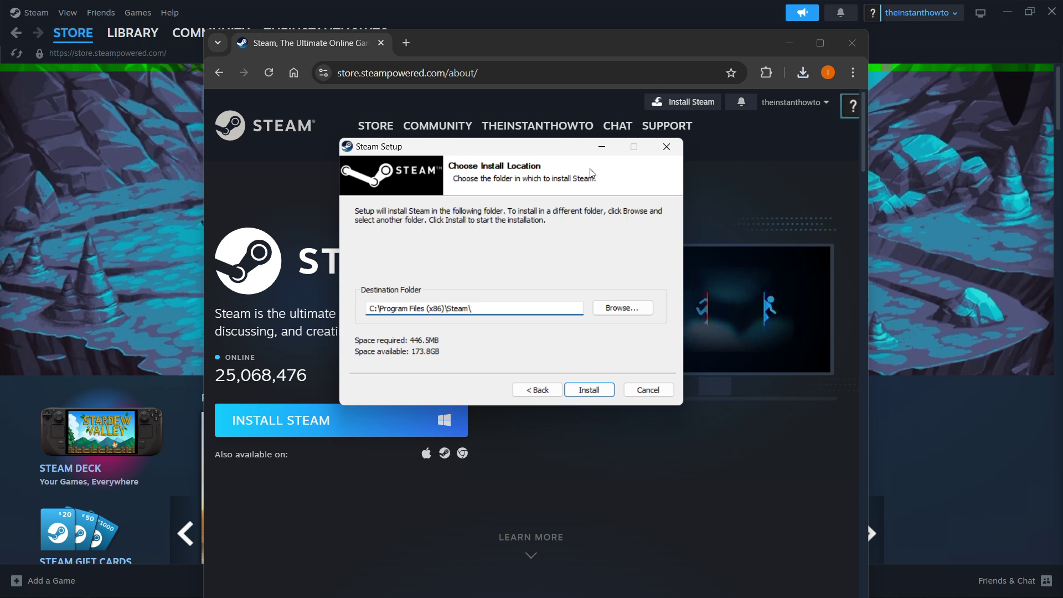
click(667, 146)
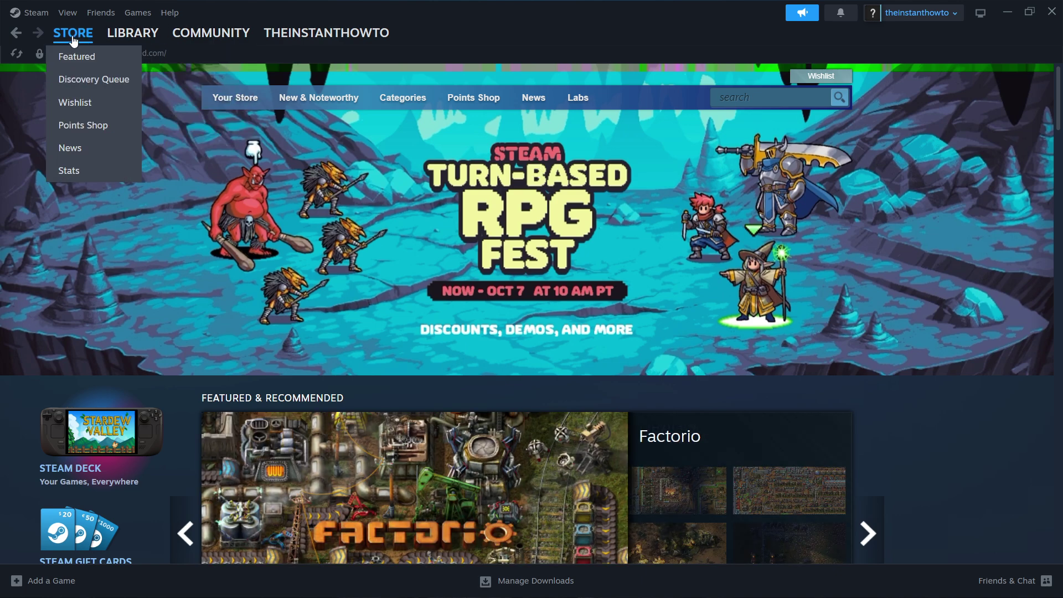
- Show the Steam store's Featured home page from the STORE menu
click(81, 57)
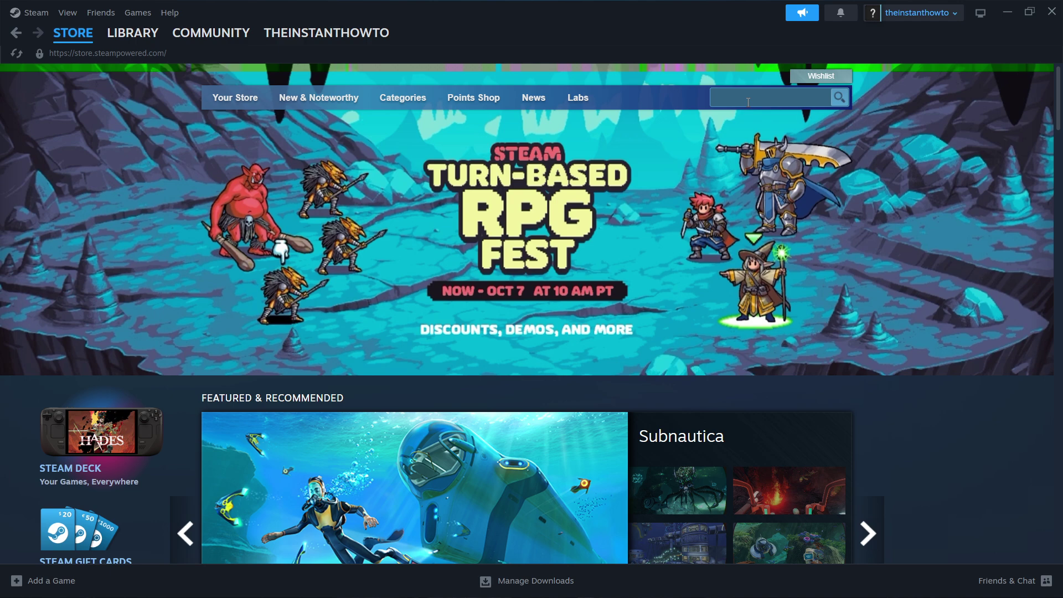
- Search the store for 'tiny glade' and open the Tiny Glade suggestion
click(748, 98)
text(tiny)
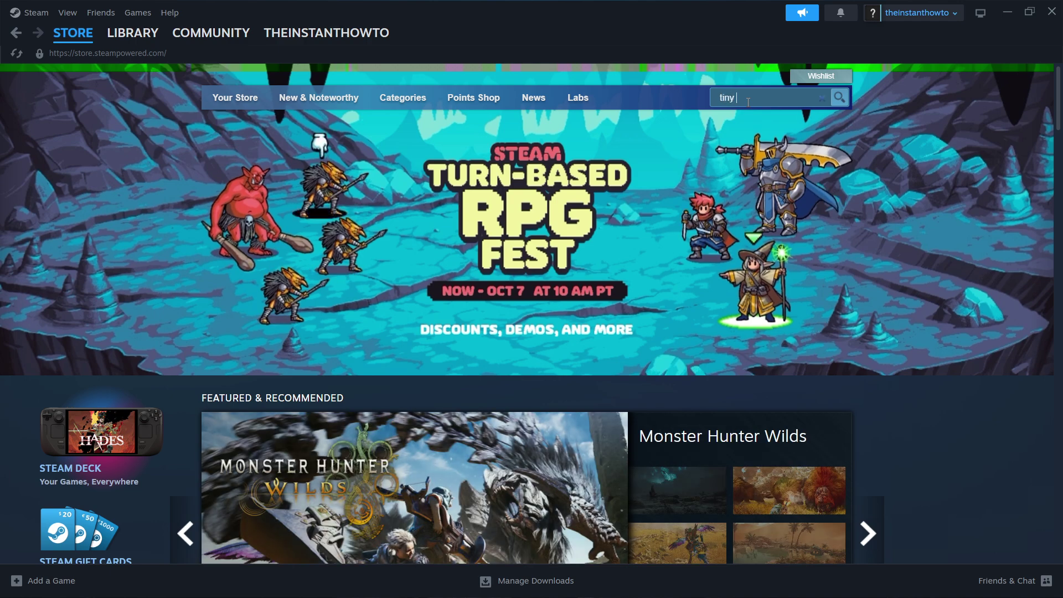
text( glade)
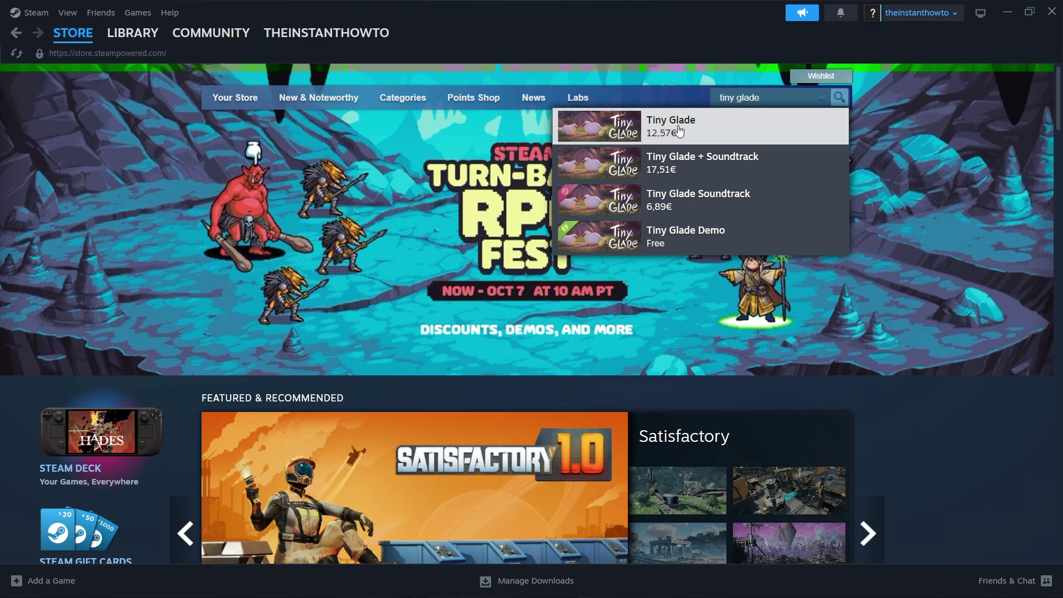
click(698, 127)
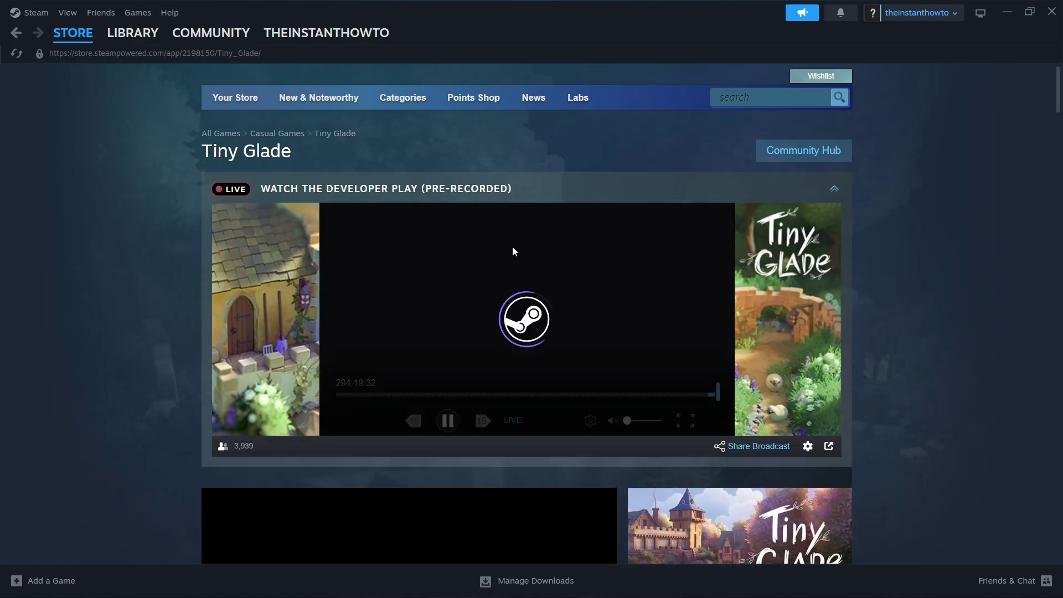
- Add the standard Tiny Glade edition at 12,57€ to the cart and view the cart
click(834, 190)
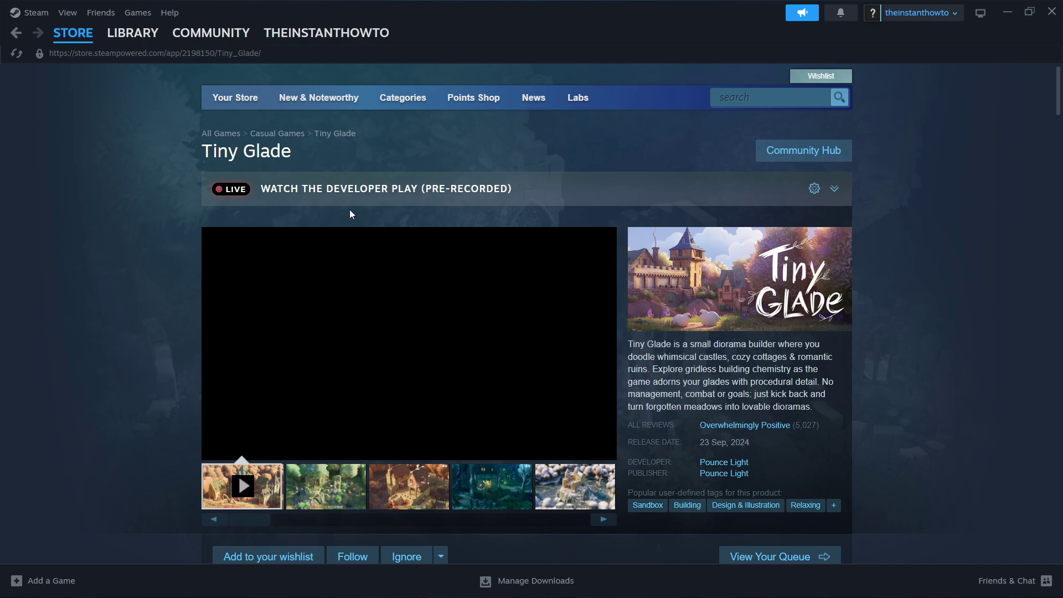
scroll(345, 191, down, 2)
scroll(343, 182, down, 2)
scroll(342, 181, down, 2)
scroll(343, 181, up, 1)
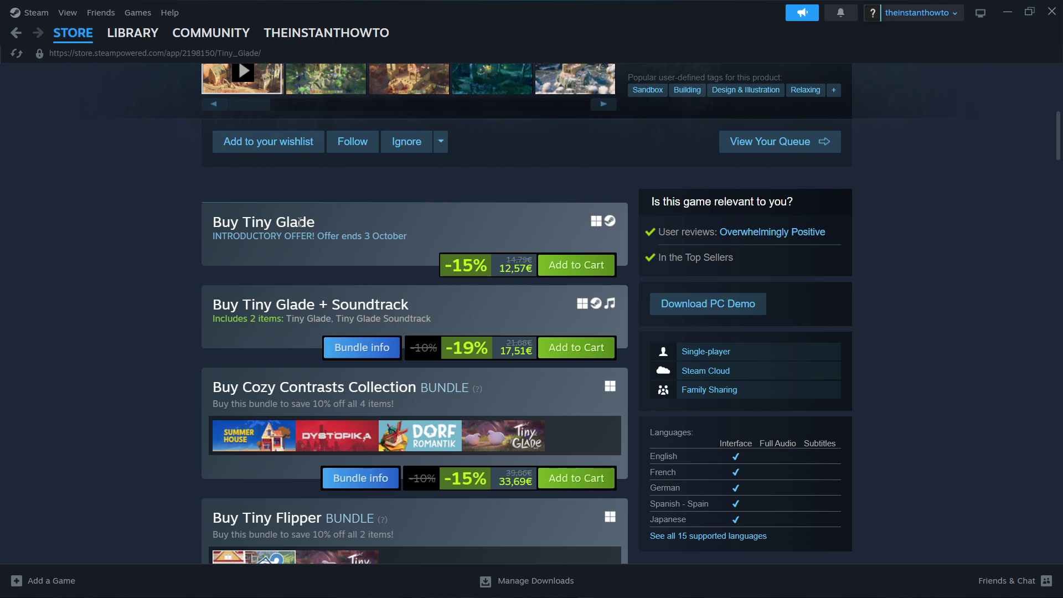
click(579, 268)
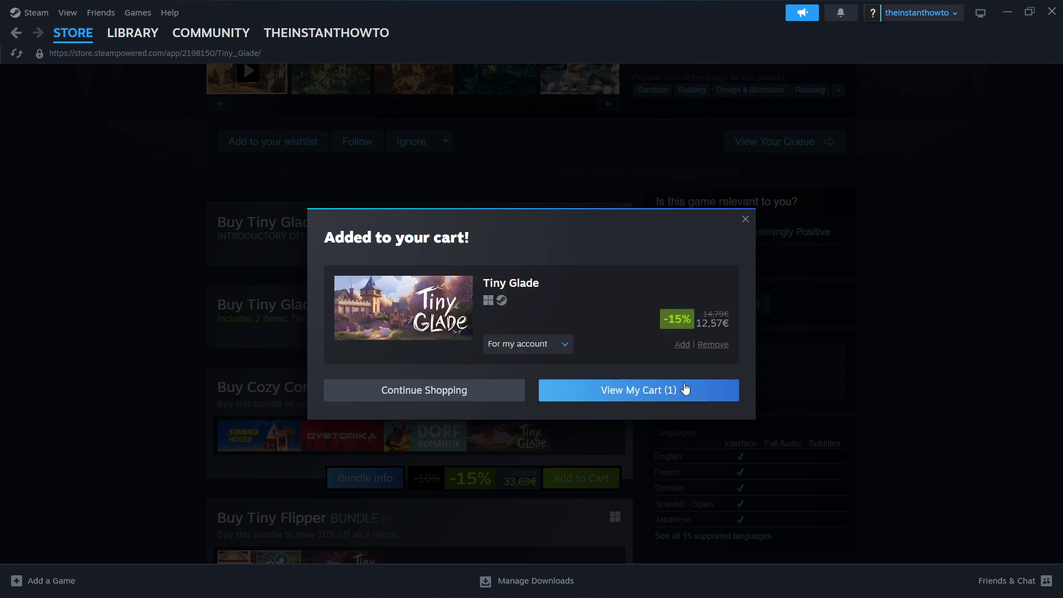
click(719, 388)
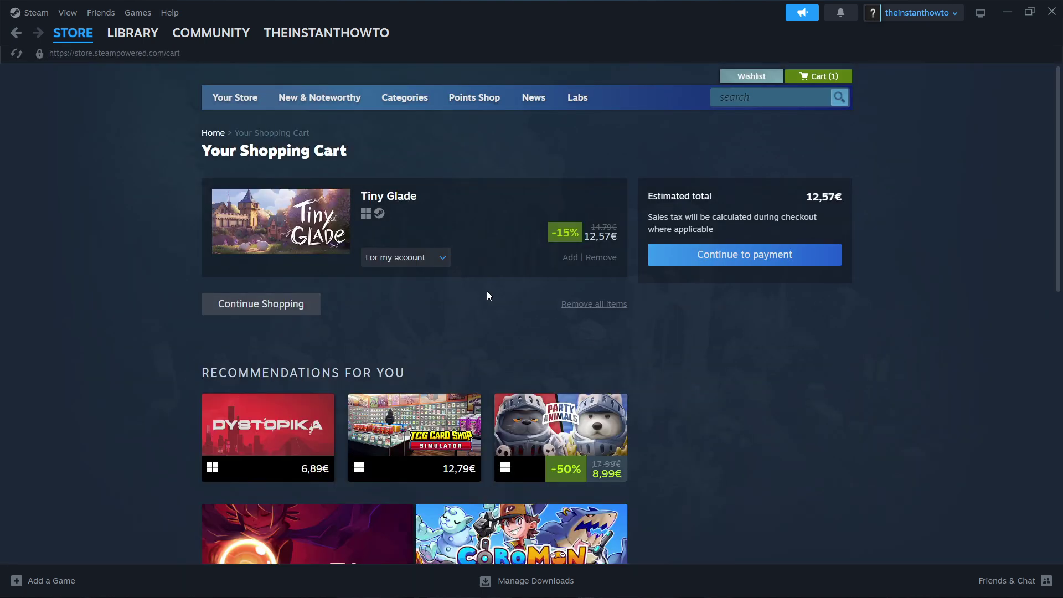
- Set the Tiny Glade purchase to 'For my account' and continue to payment
click(409, 263)
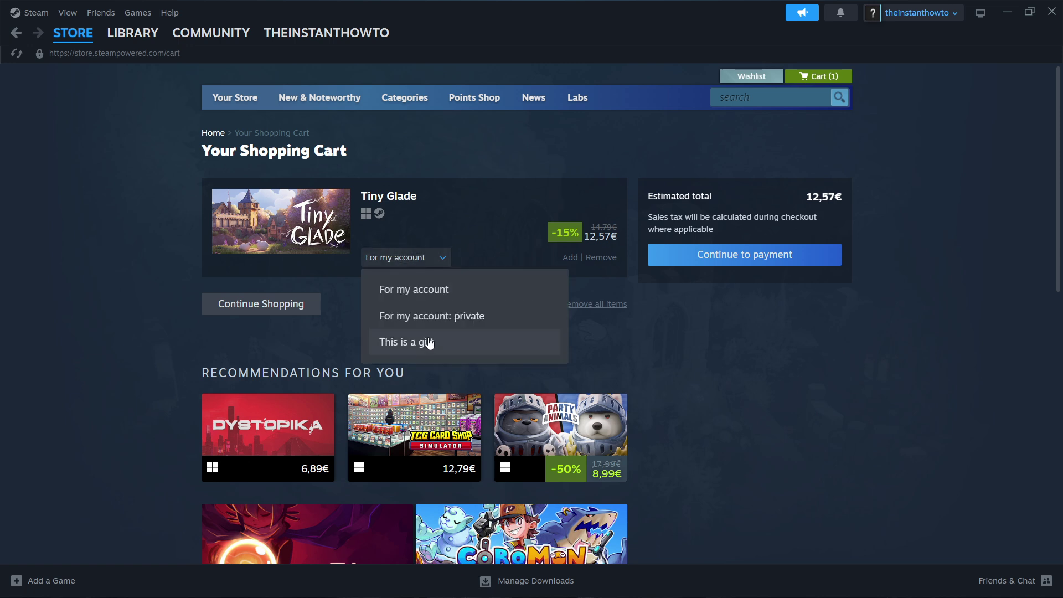
click(439, 292)
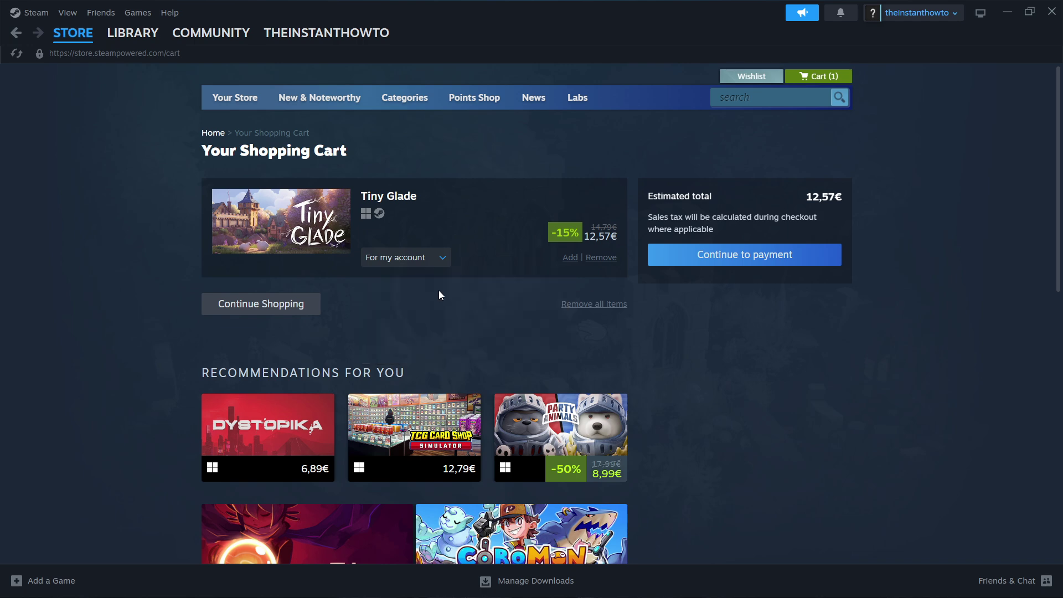
click(752, 266)
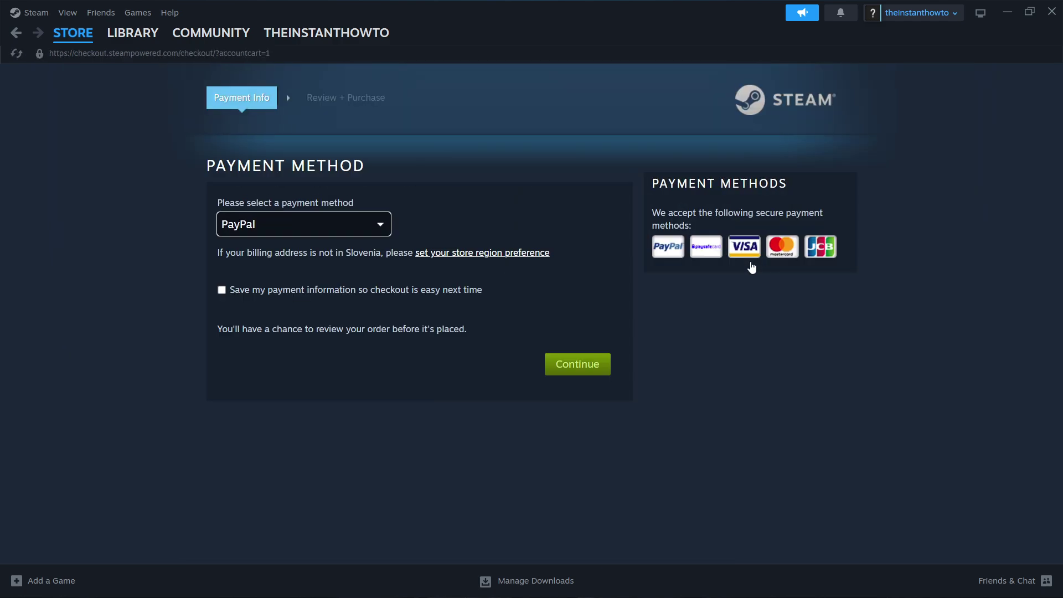
click(362, 237)
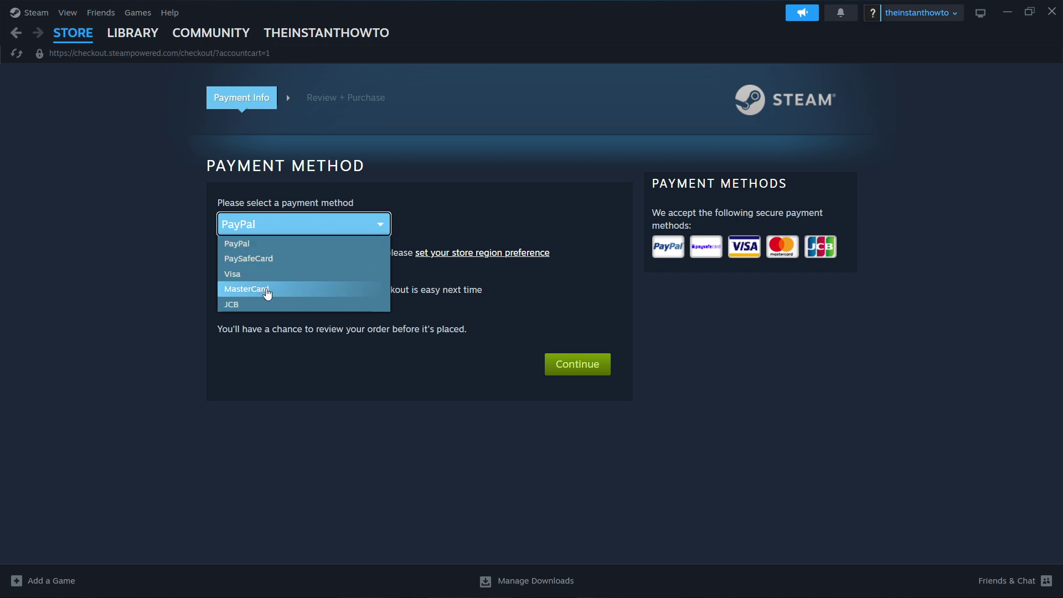
click(285, 232)
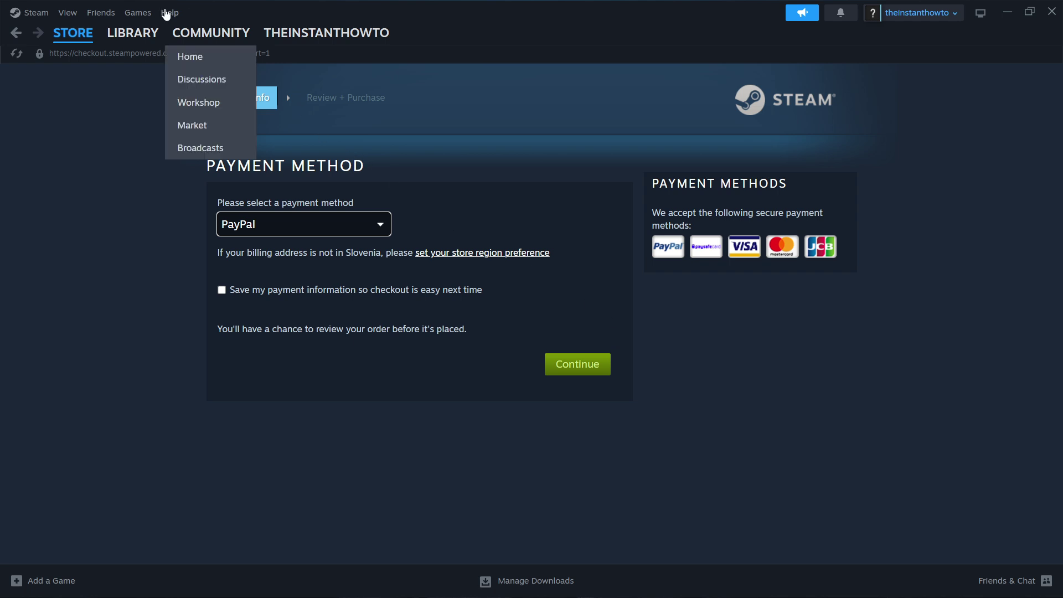
- From Library Home, open Spectre Divide's page, ready to install at 10.31 GB
click(128, 35)
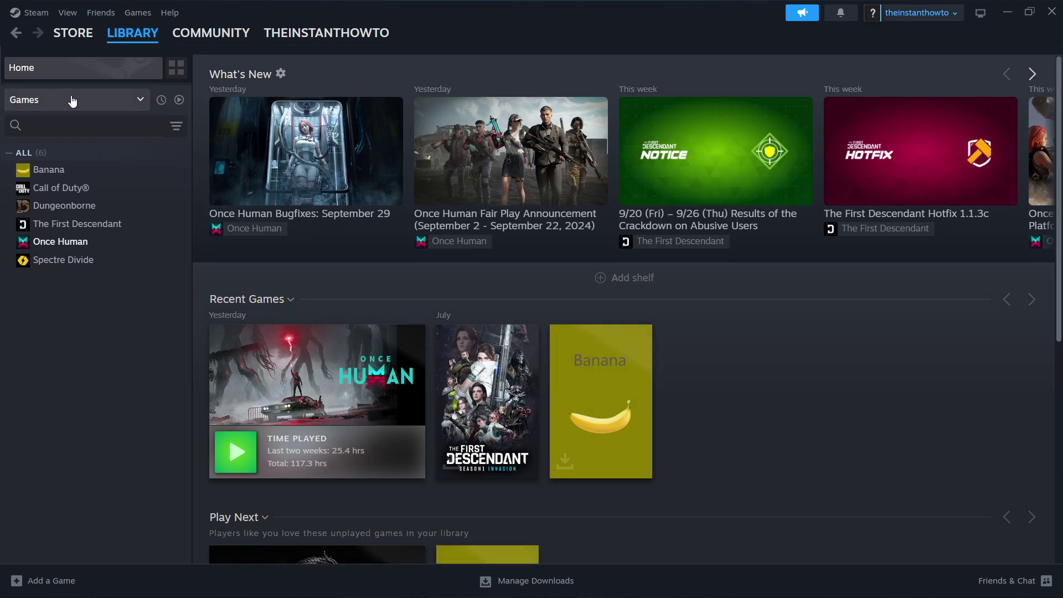
click(71, 100)
click(63, 100)
click(68, 267)
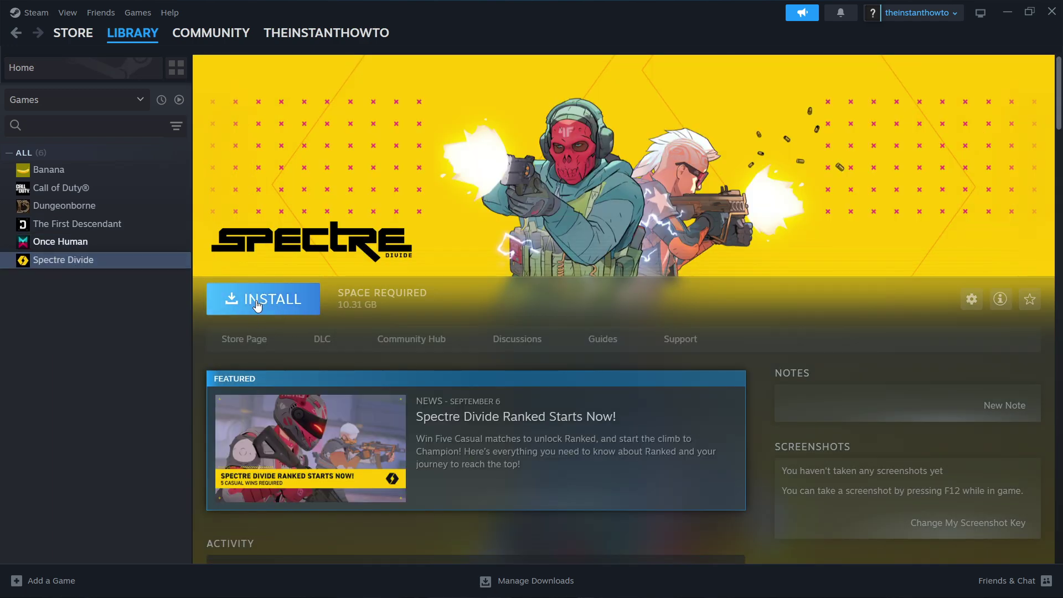
click(267, 301)
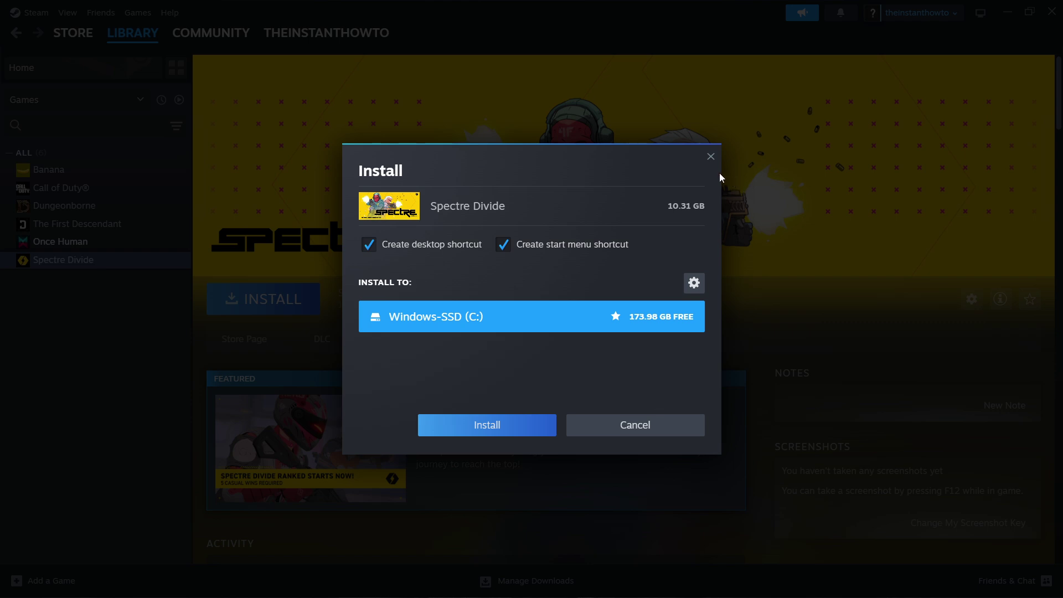
click(711, 158)
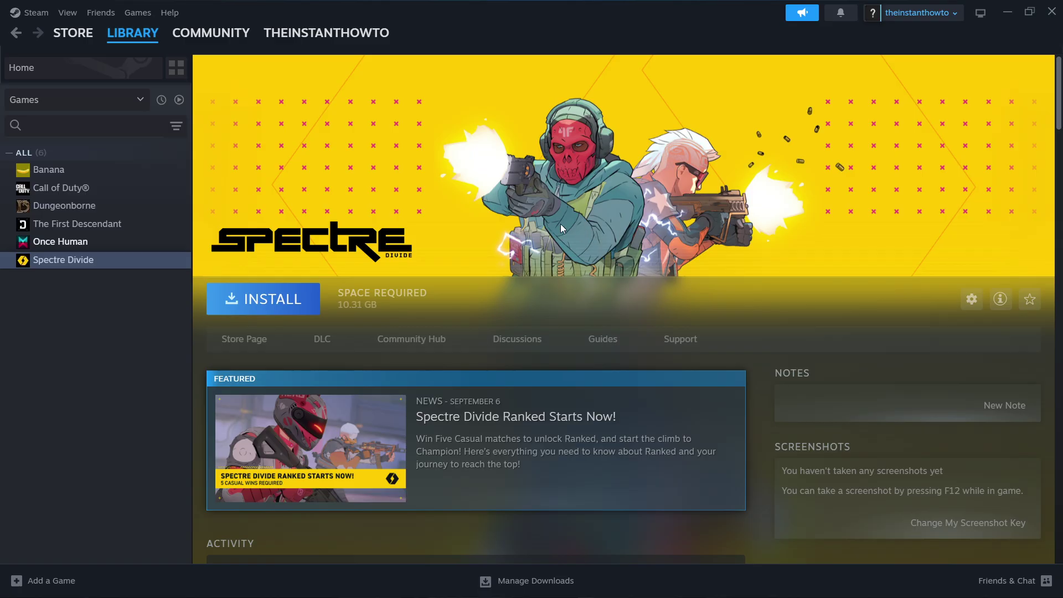
- Select Once Human in the library sidebar to show its page with the PLAY button
click(96, 245)
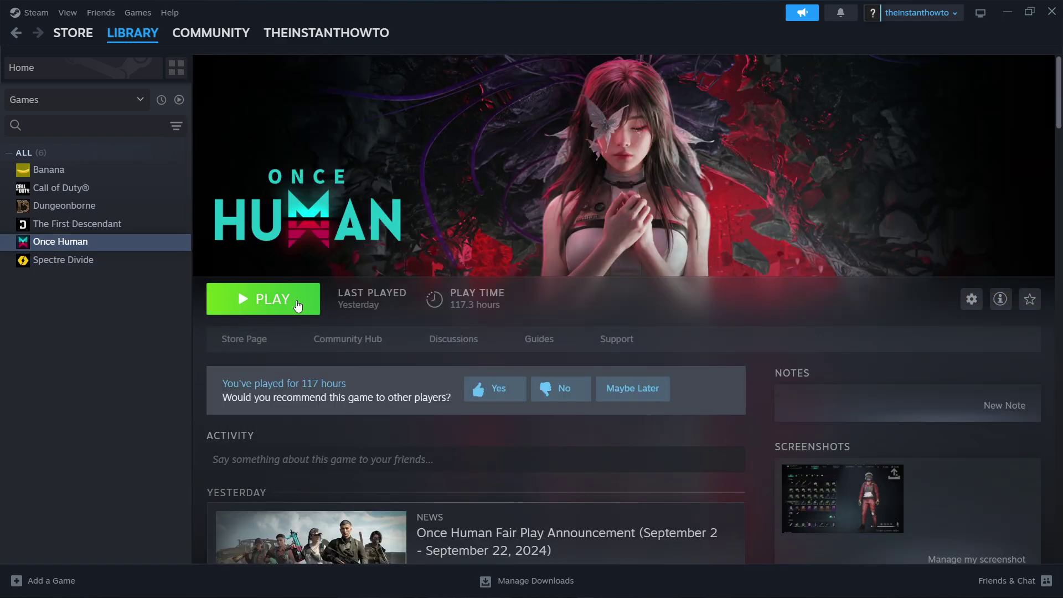